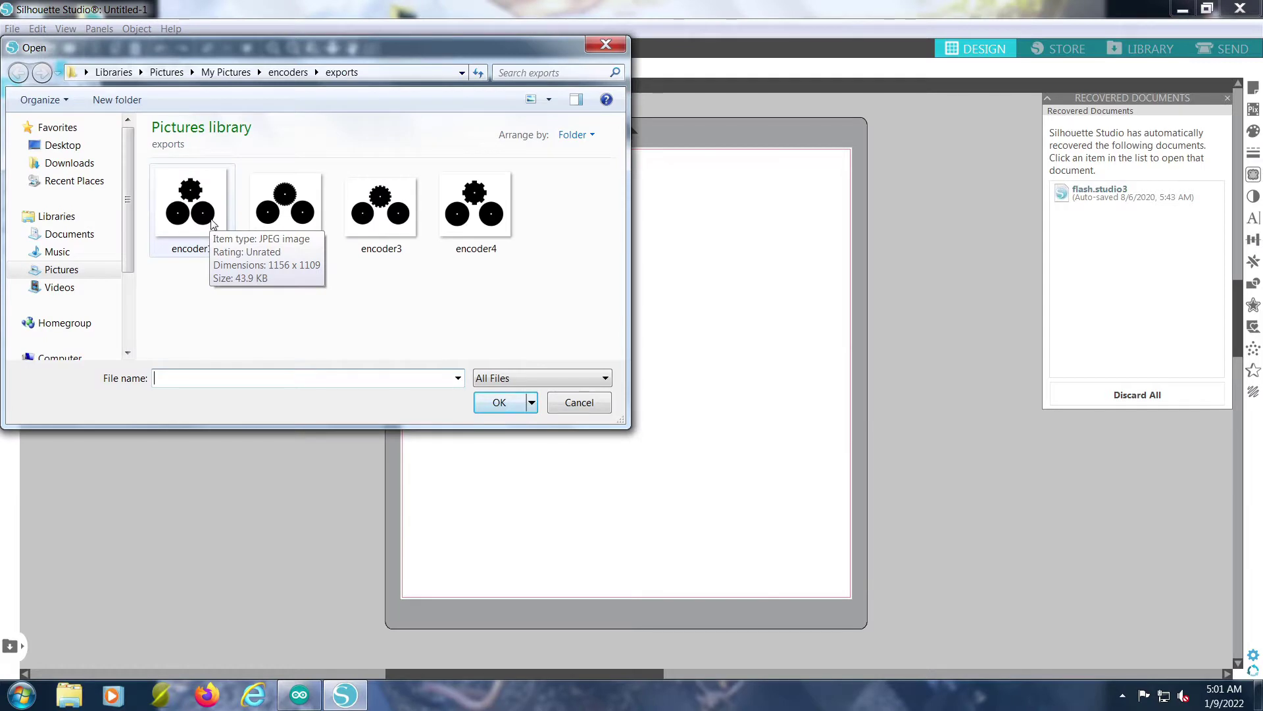
Load the encoder3 image, a toothed gear above two discs, onto the mat.
{"action": "double_click", "coordinate": [382, 208]}
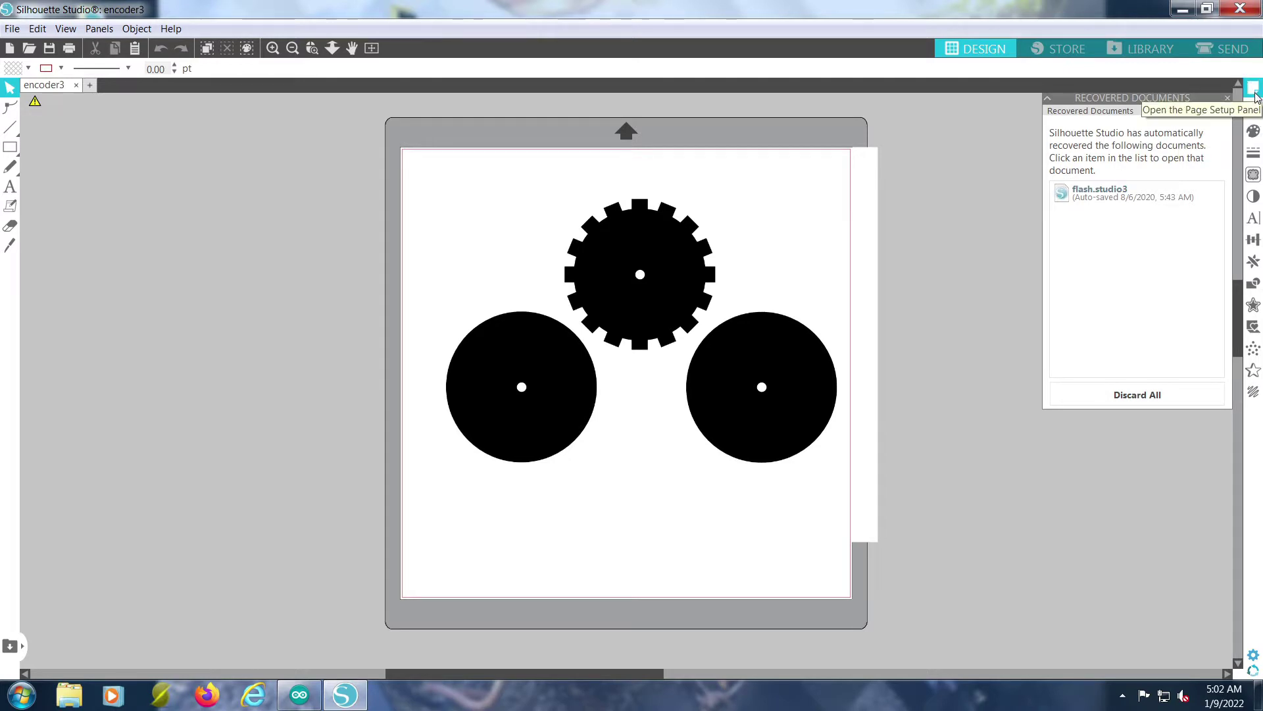
Trace the whole gear-and-discs image into cut paths at a 45% threshold.
{"action": "left_click", "coordinate": [1254, 175]}
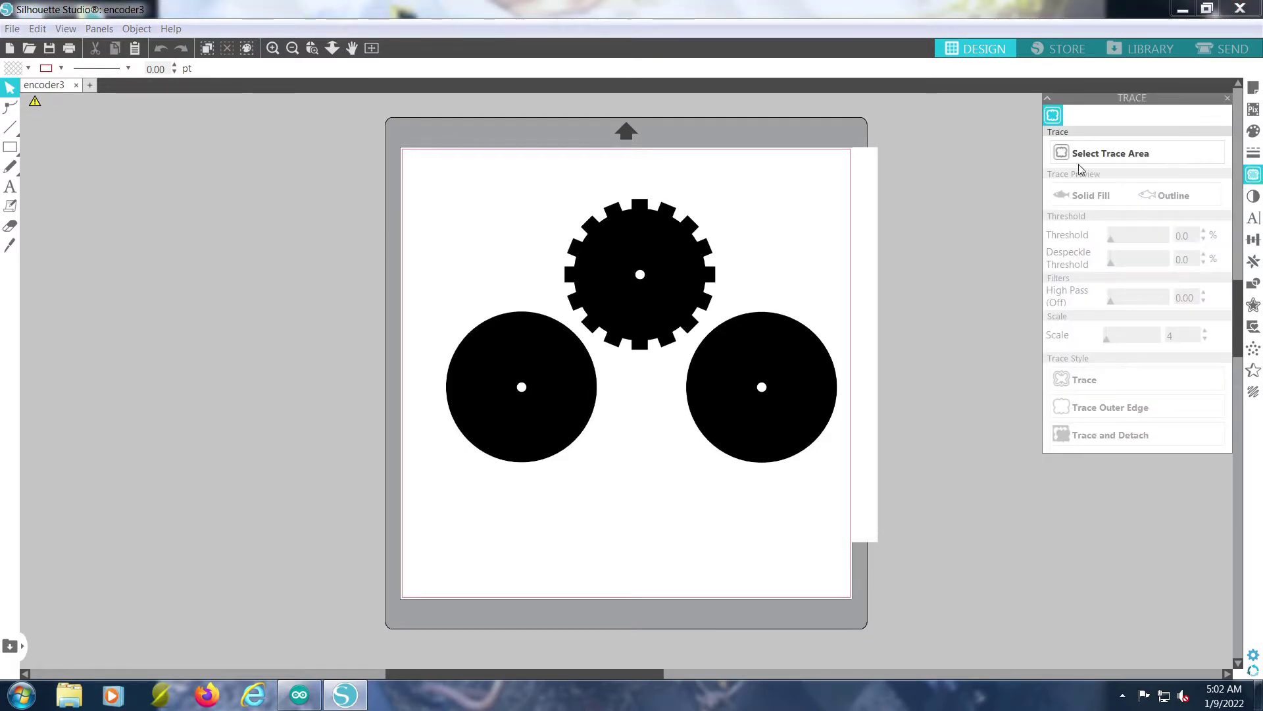
{"action": "left_click", "coordinate": [1110, 154]}
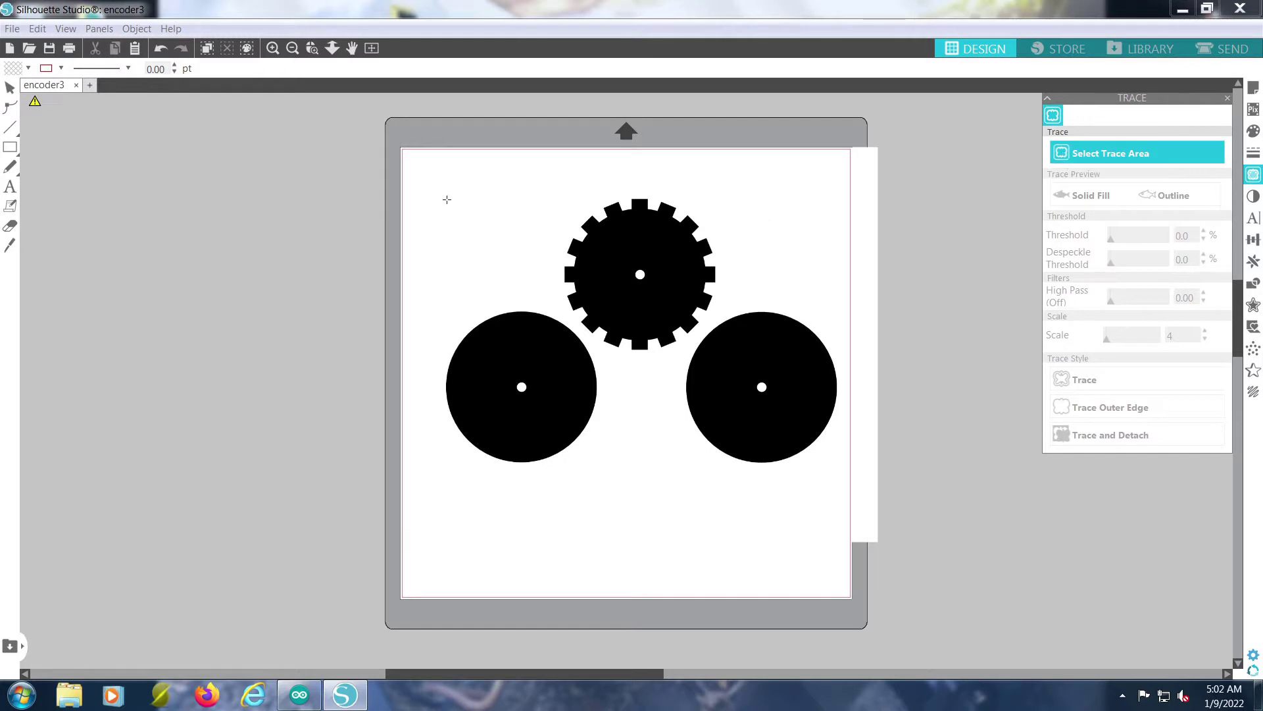
{"action": "left_click_drag", "start_coordinate": [411, 168], "coordinate": [849, 518]}
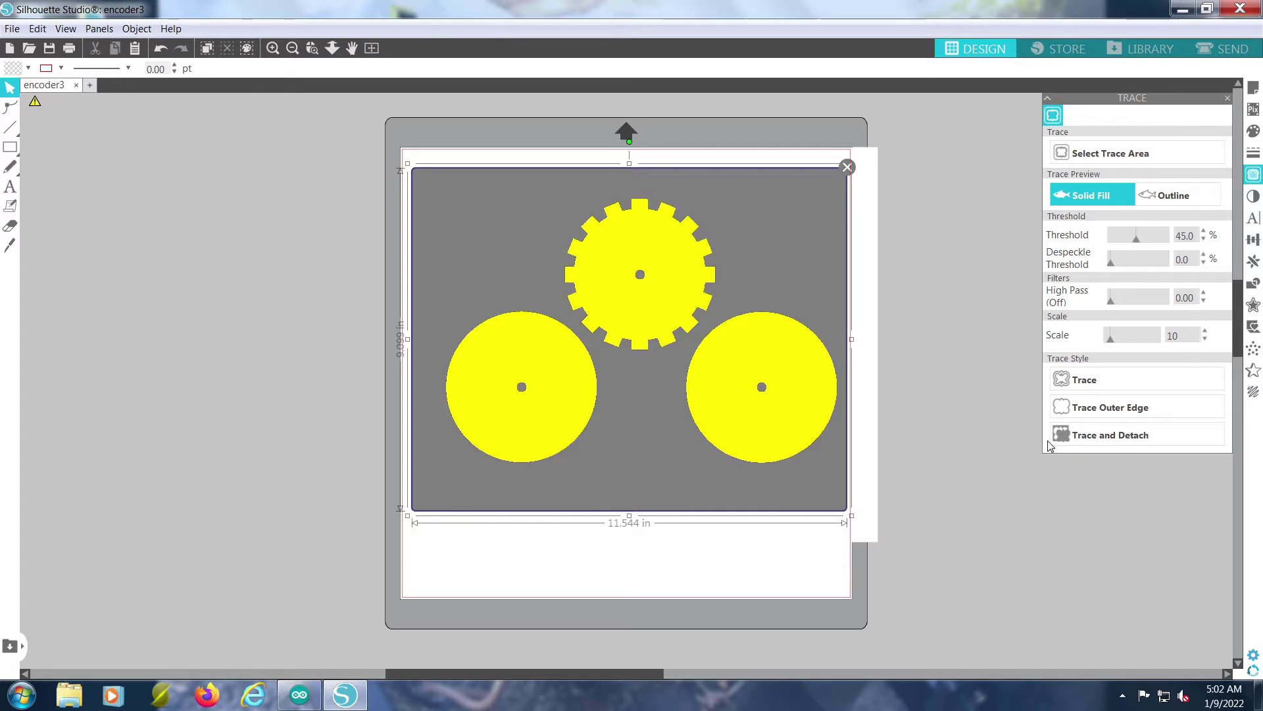
{"action": "left_click", "coordinate": [1086, 381]}
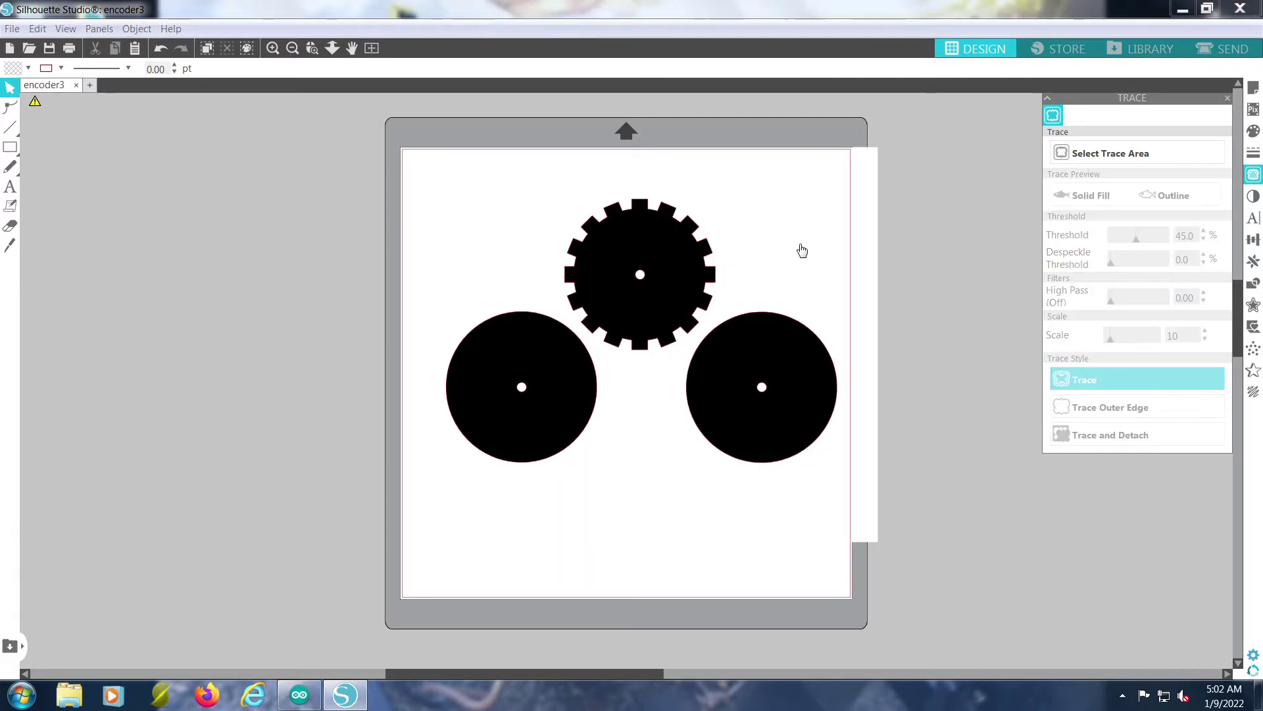
Drag the black raster image off the mat to the left and deselect it.
{"action": "left_click_drag", "start_coordinate": [803, 250], "coordinate": [272, 244]}
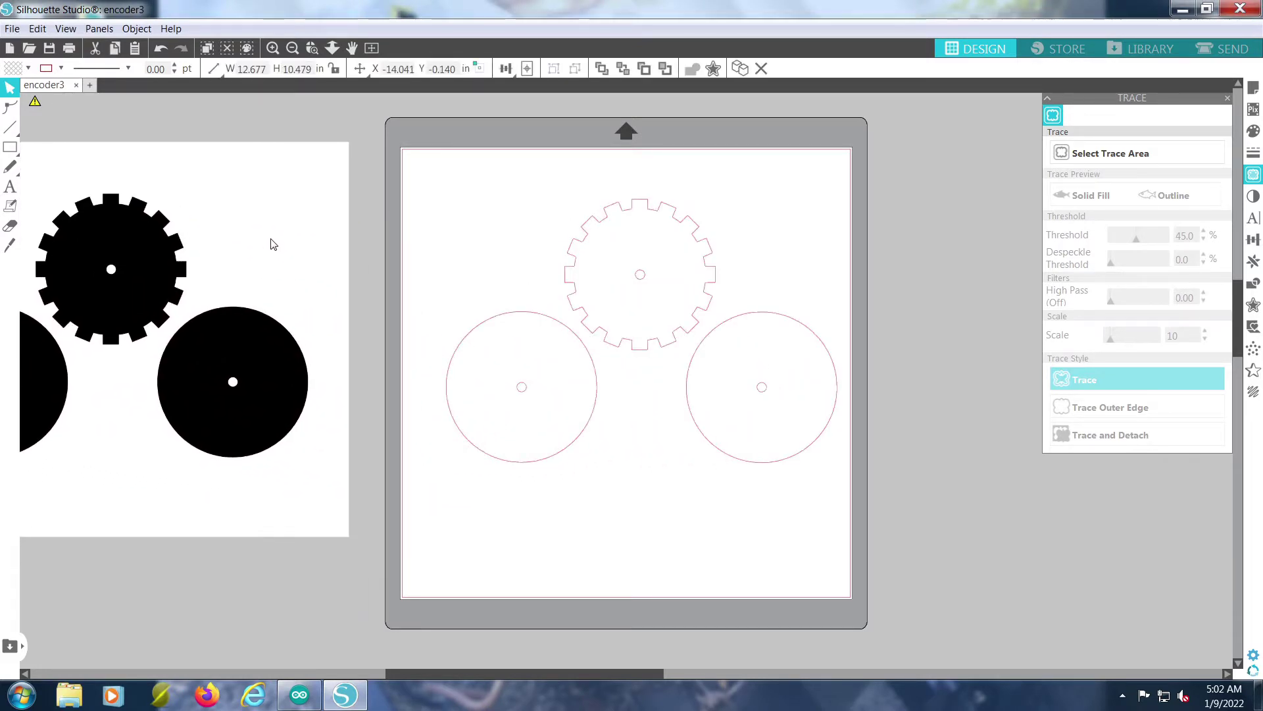
{"action": "left_click", "coordinate": [274, 244]}
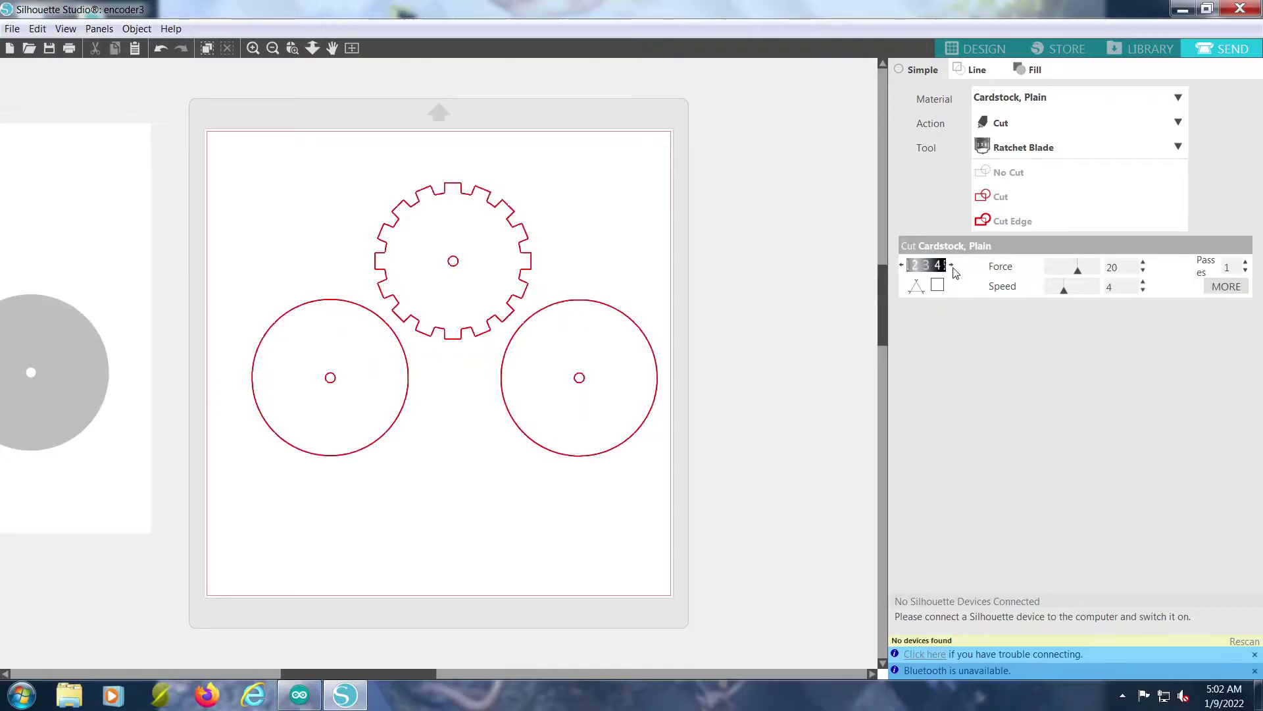
Raise the blade depth one step, set force to 33 and lower the cutting speed.
{"action": "left_click", "coordinate": [953, 264]}
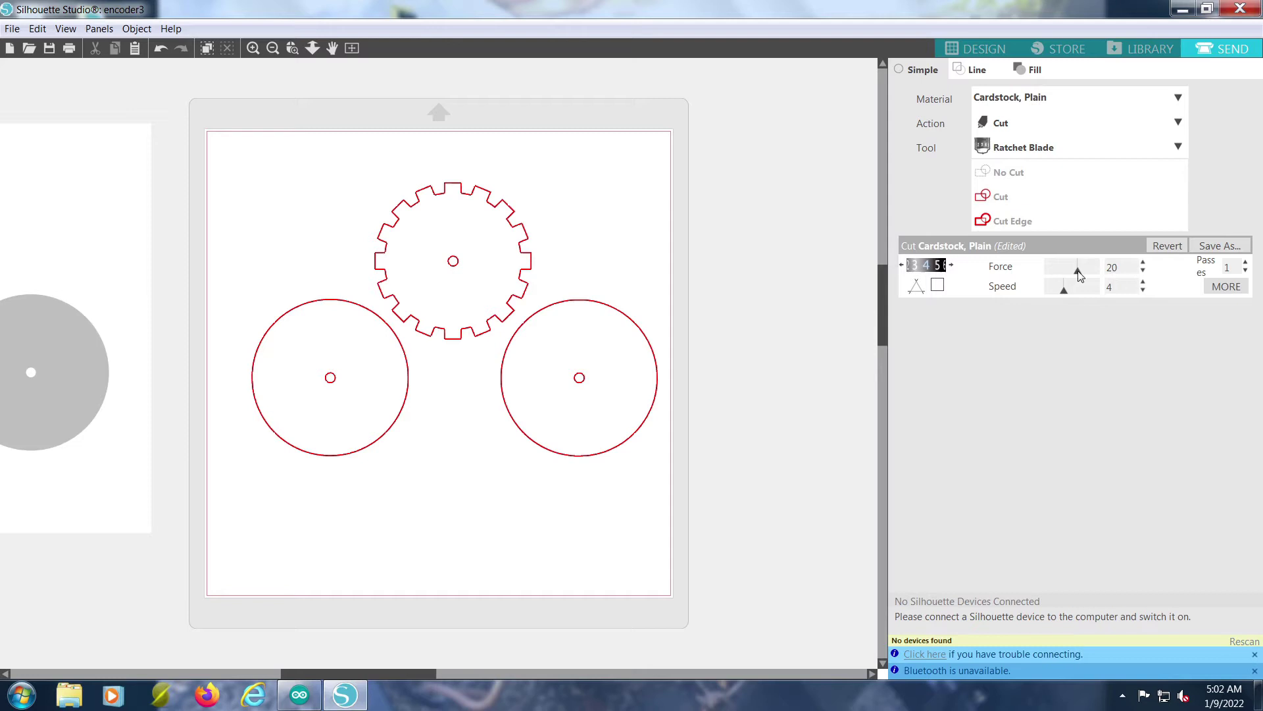
{"action": "left_click_drag", "start_coordinate": [1078, 270], "coordinate": [1114, 272]}
{"action": "left_click_drag", "start_coordinate": [1065, 291], "coordinate": [1058, 290]}
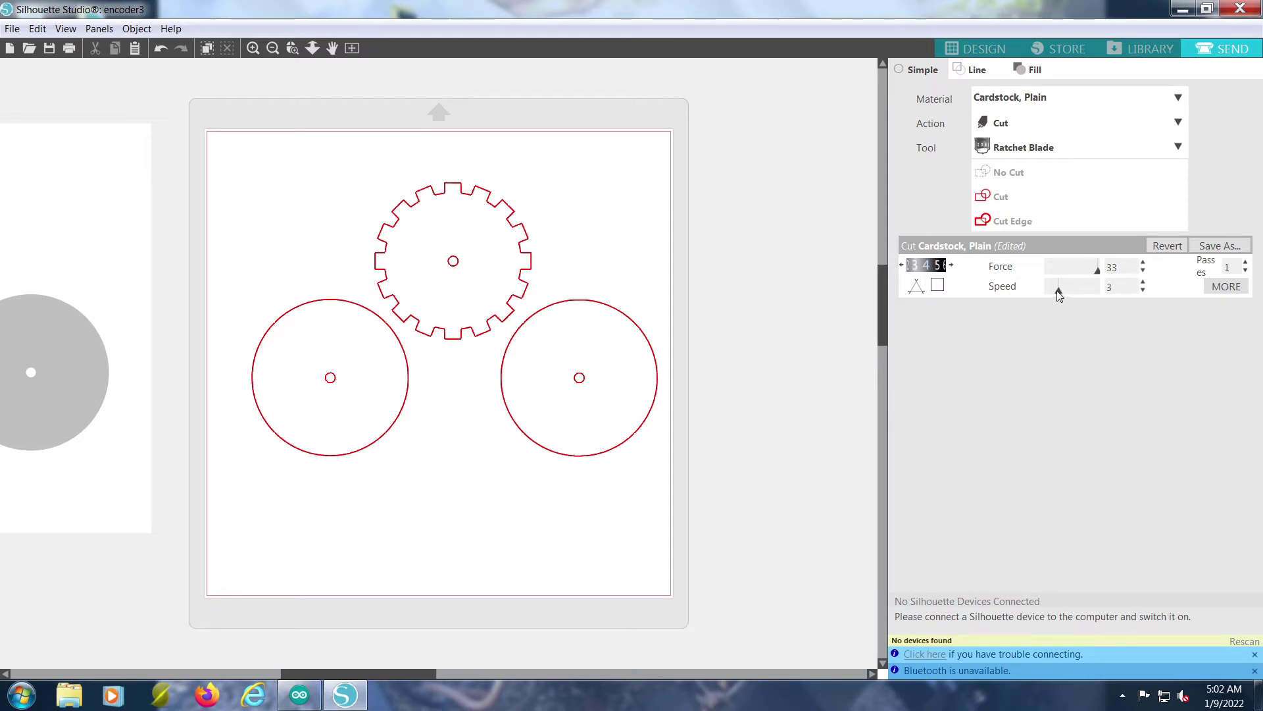